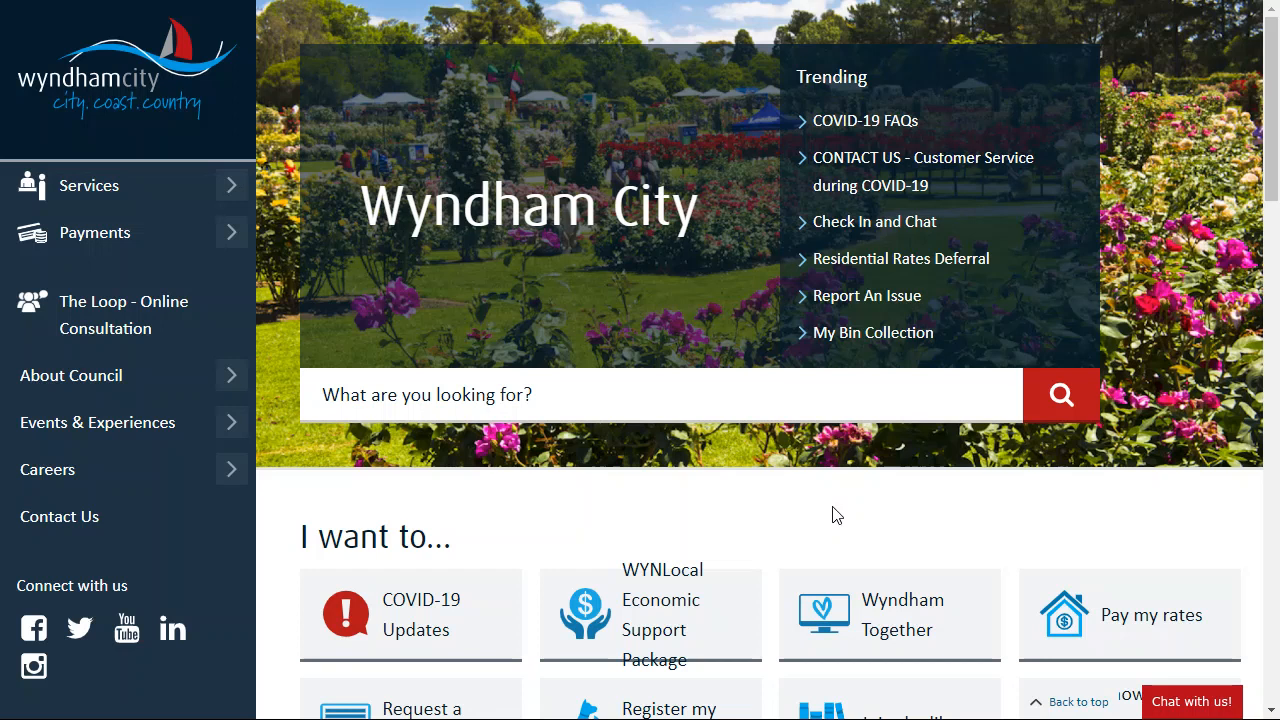
# Open the Wyndham Supplier Portal page from the council website's Tenders & Suppliers section under About Council
pyautogui.click(233, 375)
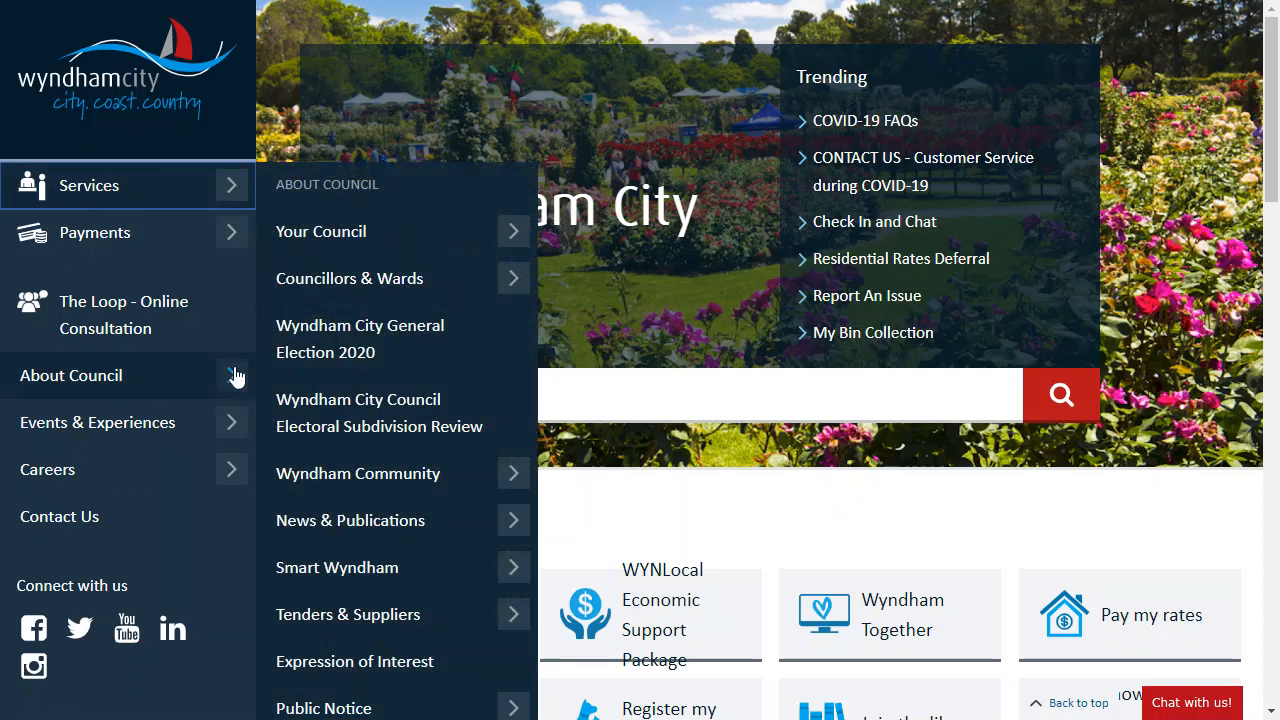
pyautogui.click(515, 615)
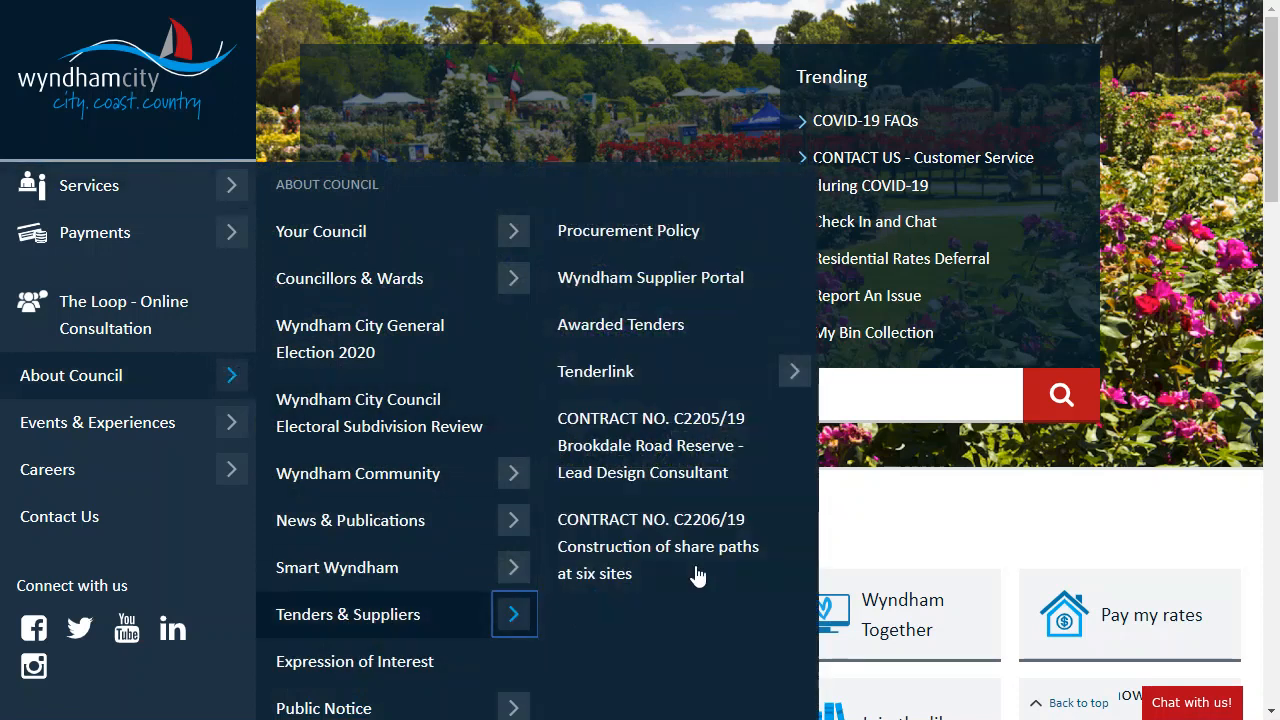
pyautogui.click(641, 280)
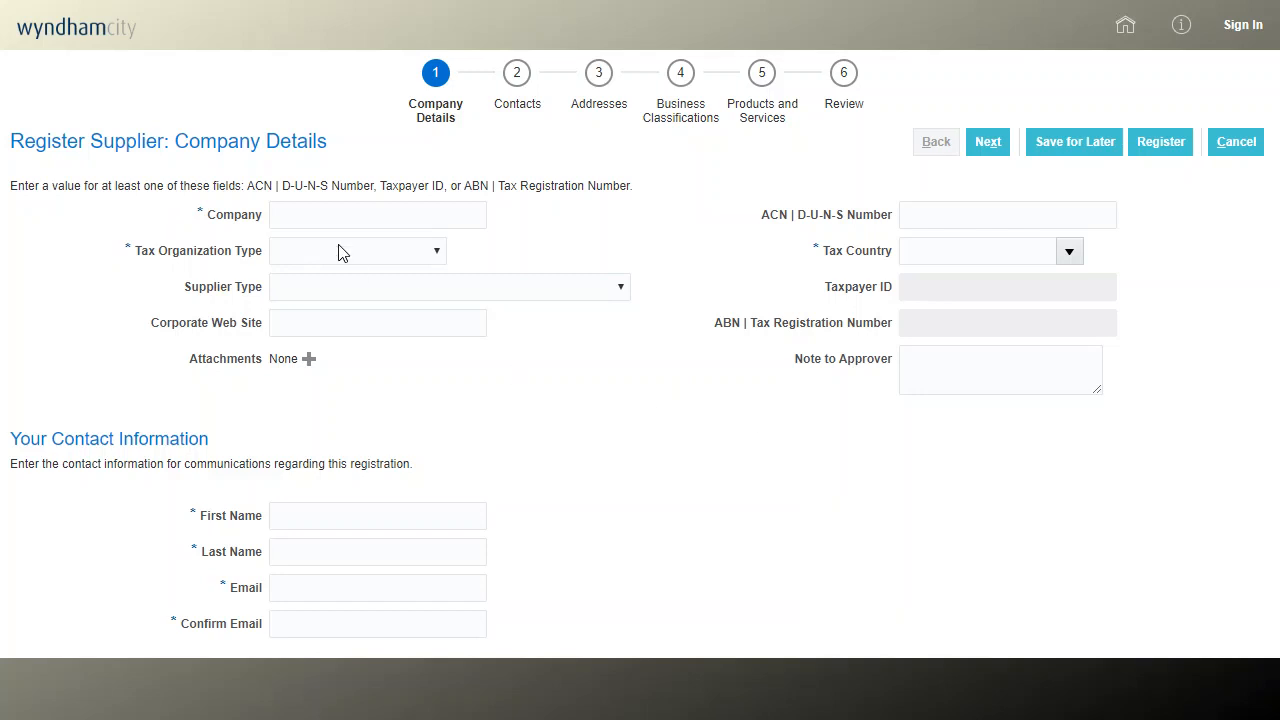
pyautogui.click(341, 216)
pyautogui.click(379, 250)
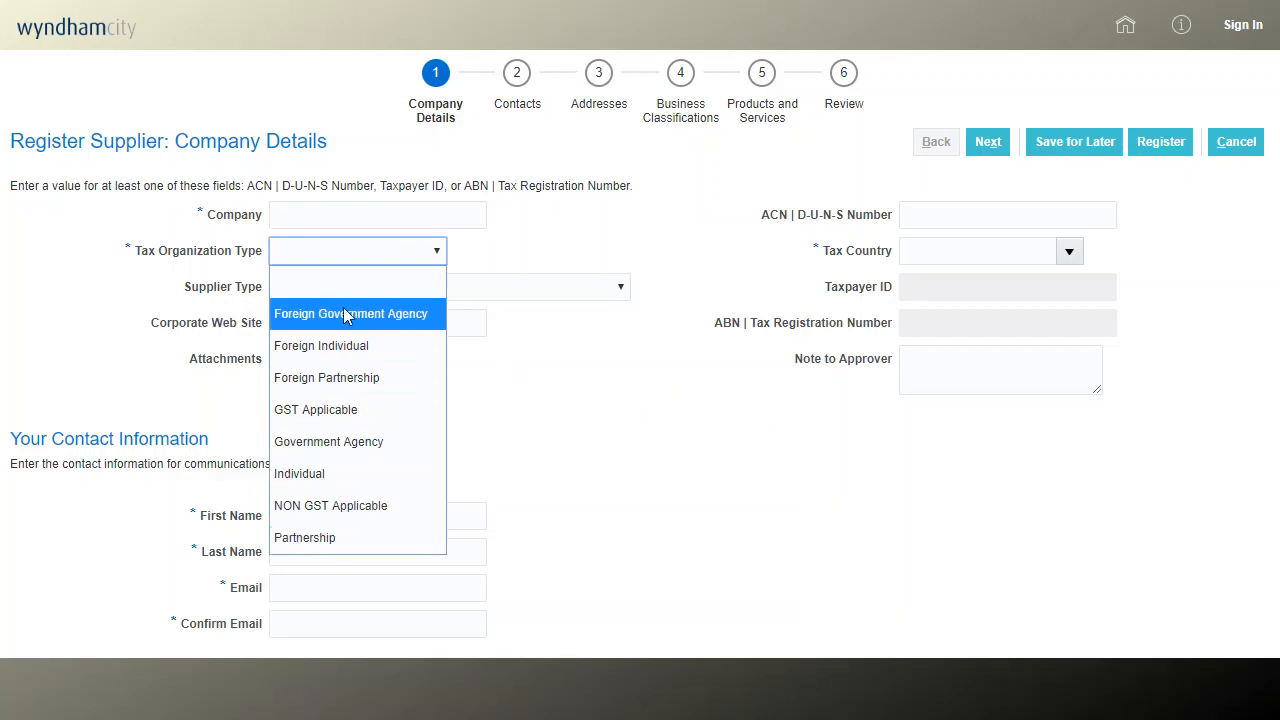
pyautogui.click(711, 458)
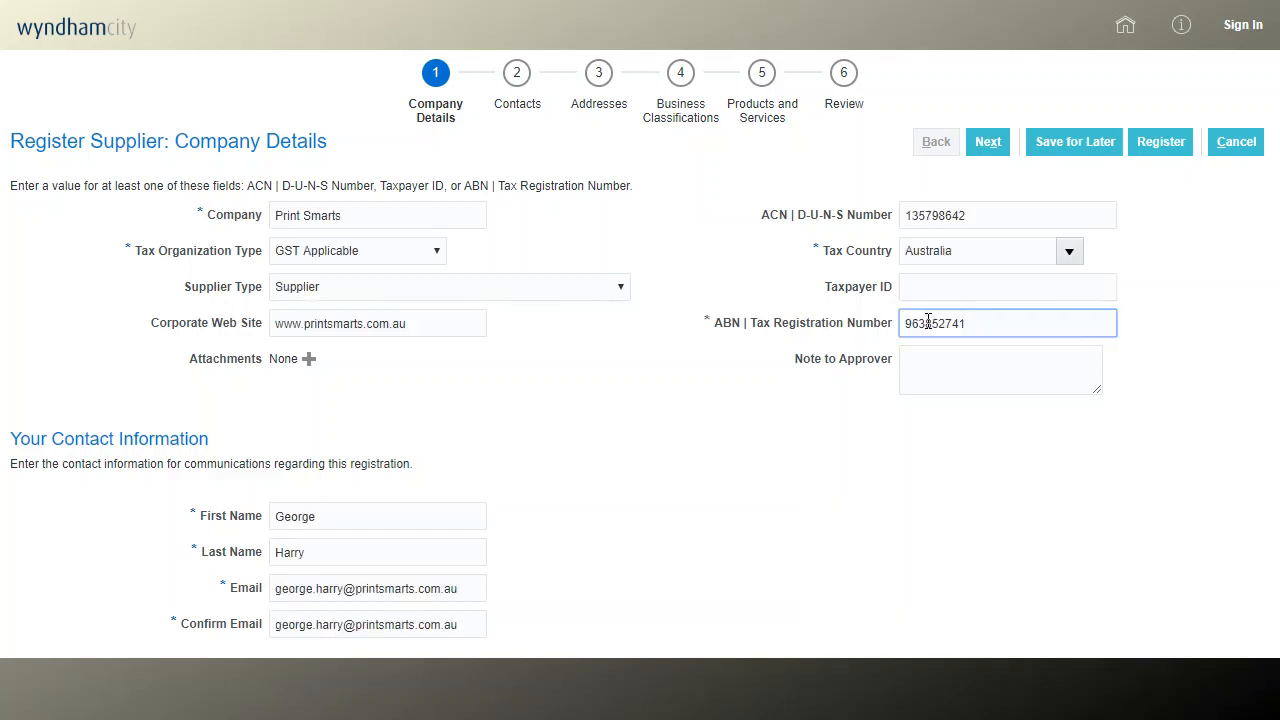
pyautogui.write('456')
pyautogui.click(990, 142)
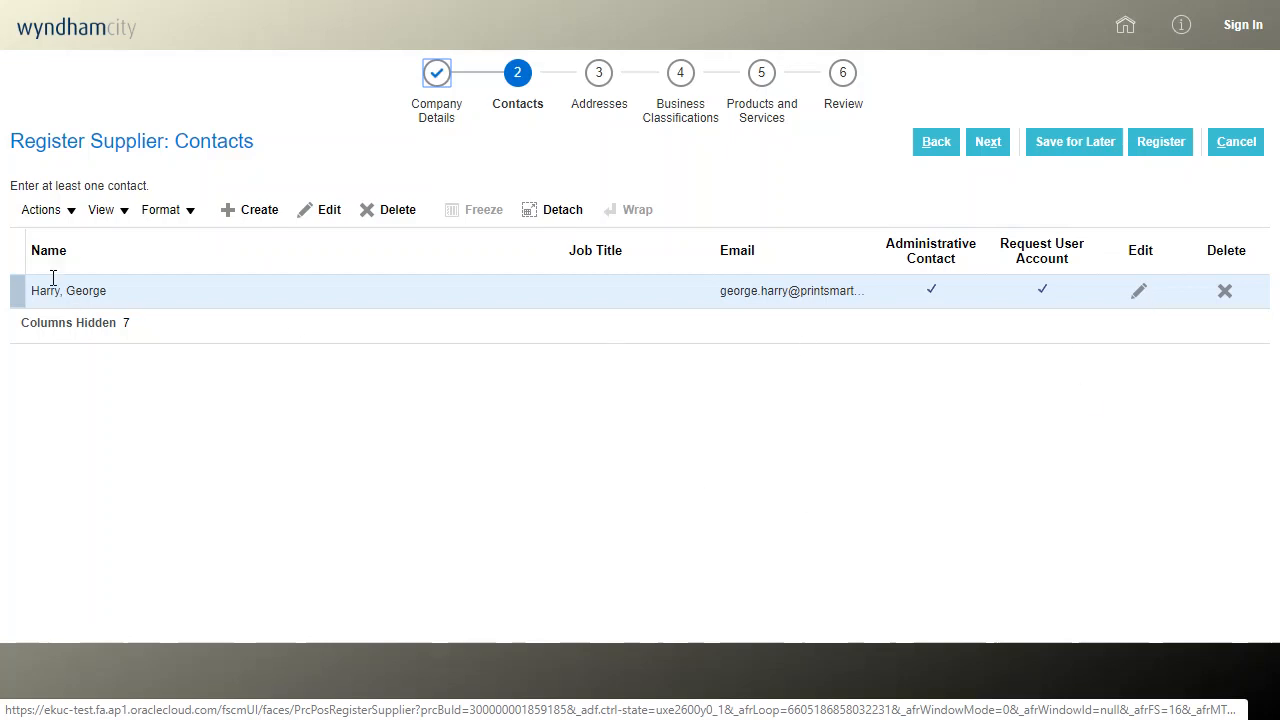
# Proceed to Addresses and create an Australian address named Business with type Business Address, entering the postal address and phone number
pyautogui.click(72, 216)
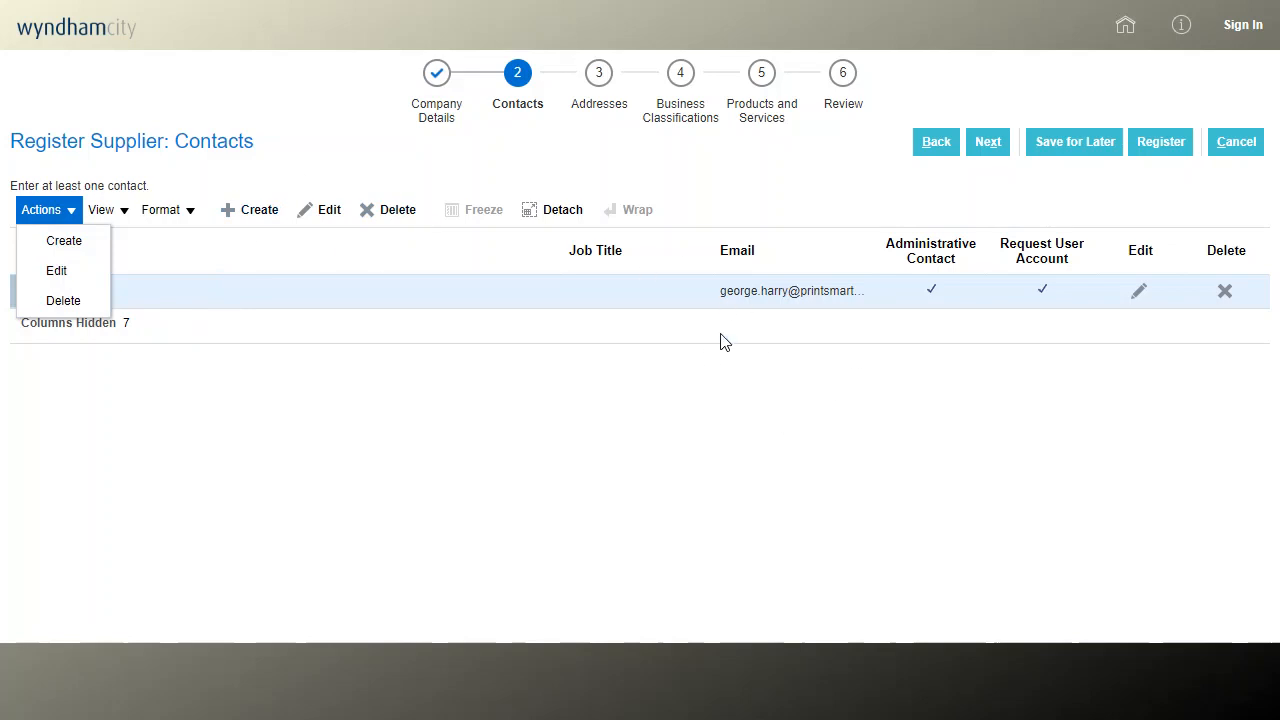
pyautogui.click(988, 141)
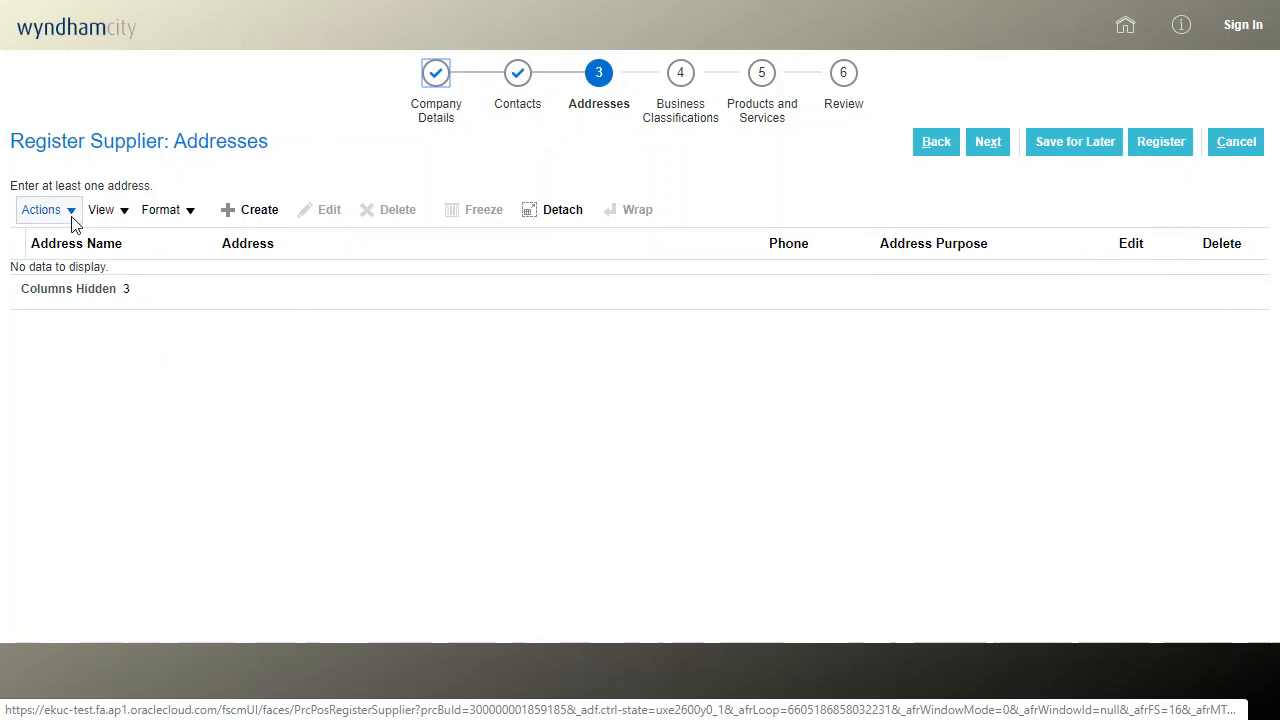
pyautogui.click(36, 211)
pyautogui.click(70, 242)
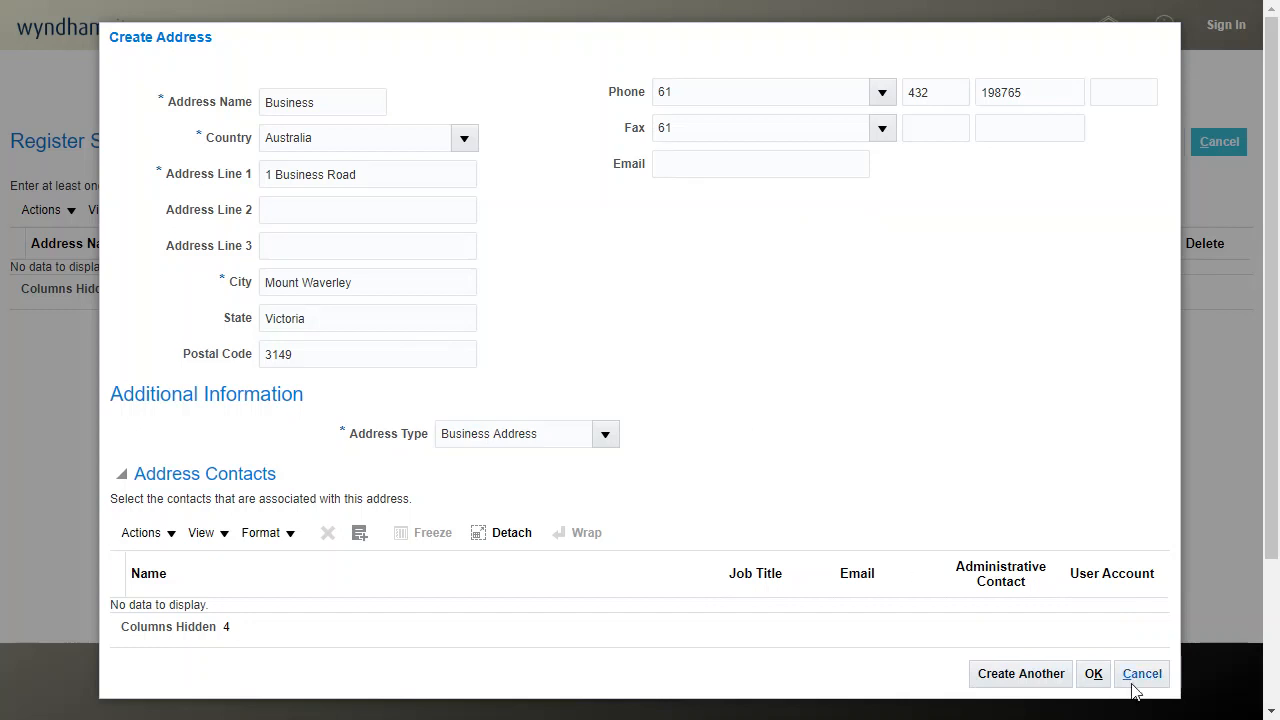
pyautogui.click(1094, 674)
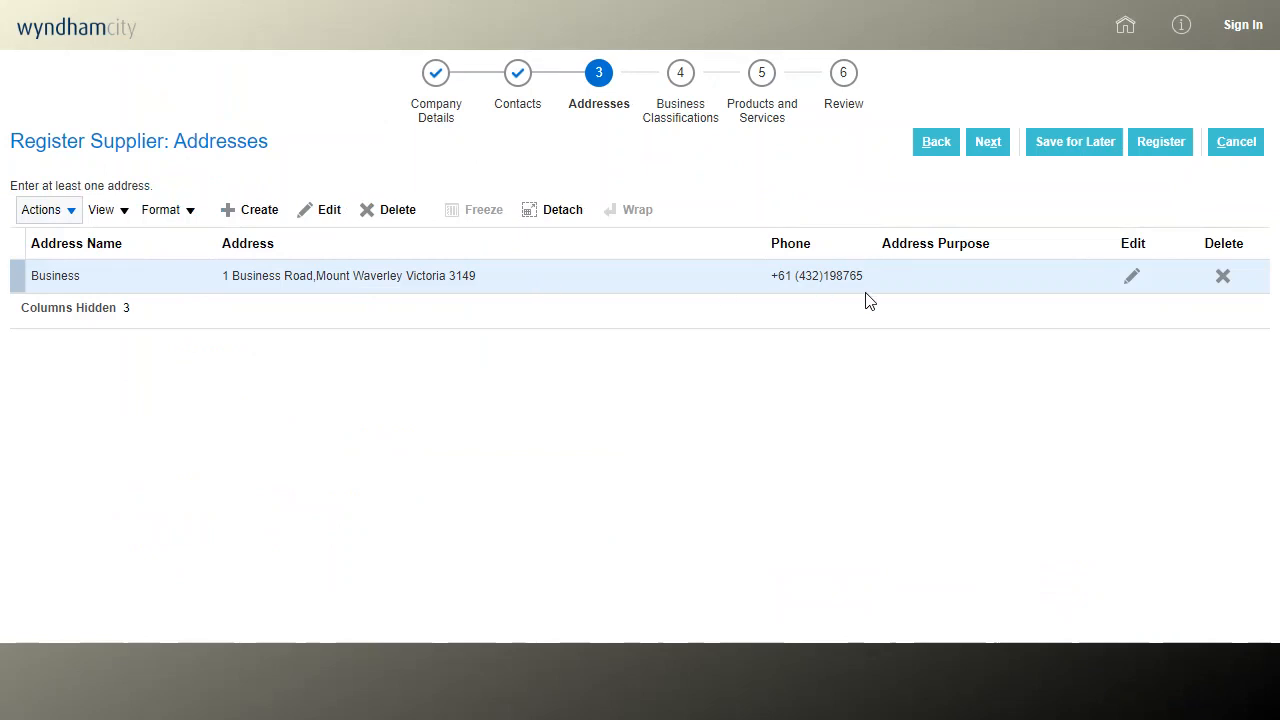
# Proceed to Business Classifications, mark that none of the classifications are applicable, and continue to Products and Services
pyautogui.click(44, 214)
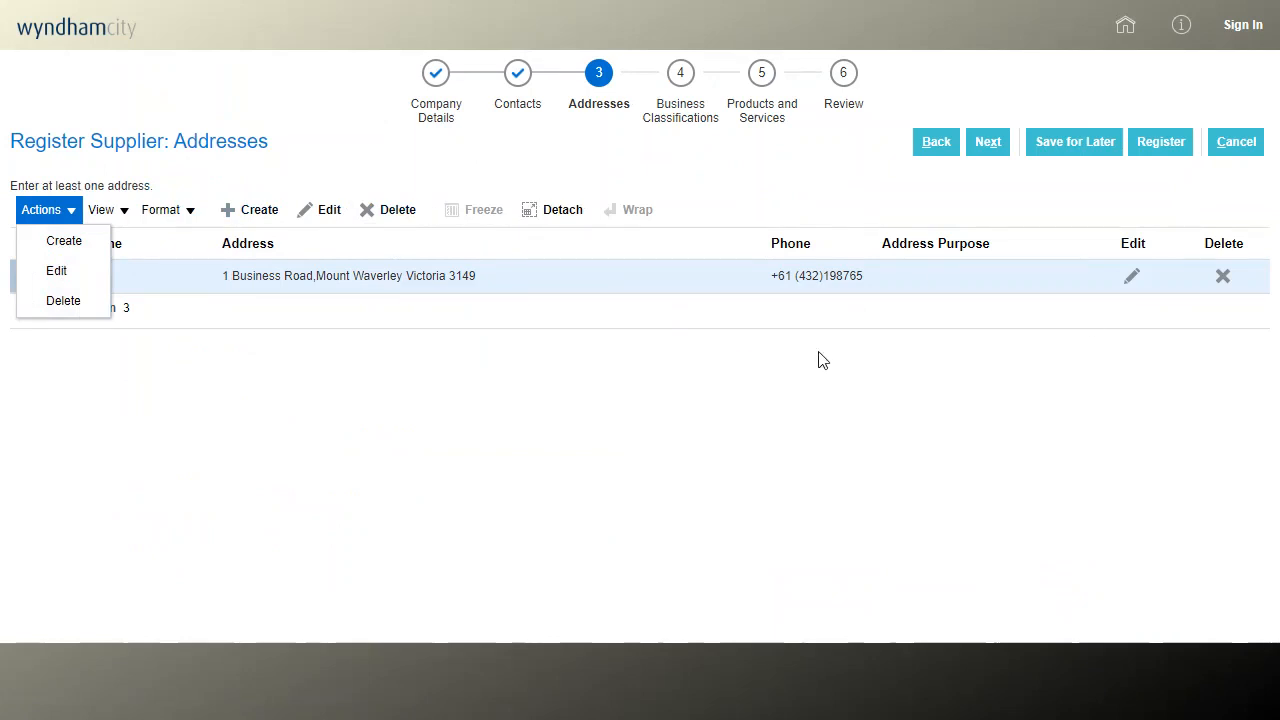
pyautogui.click(988, 141)
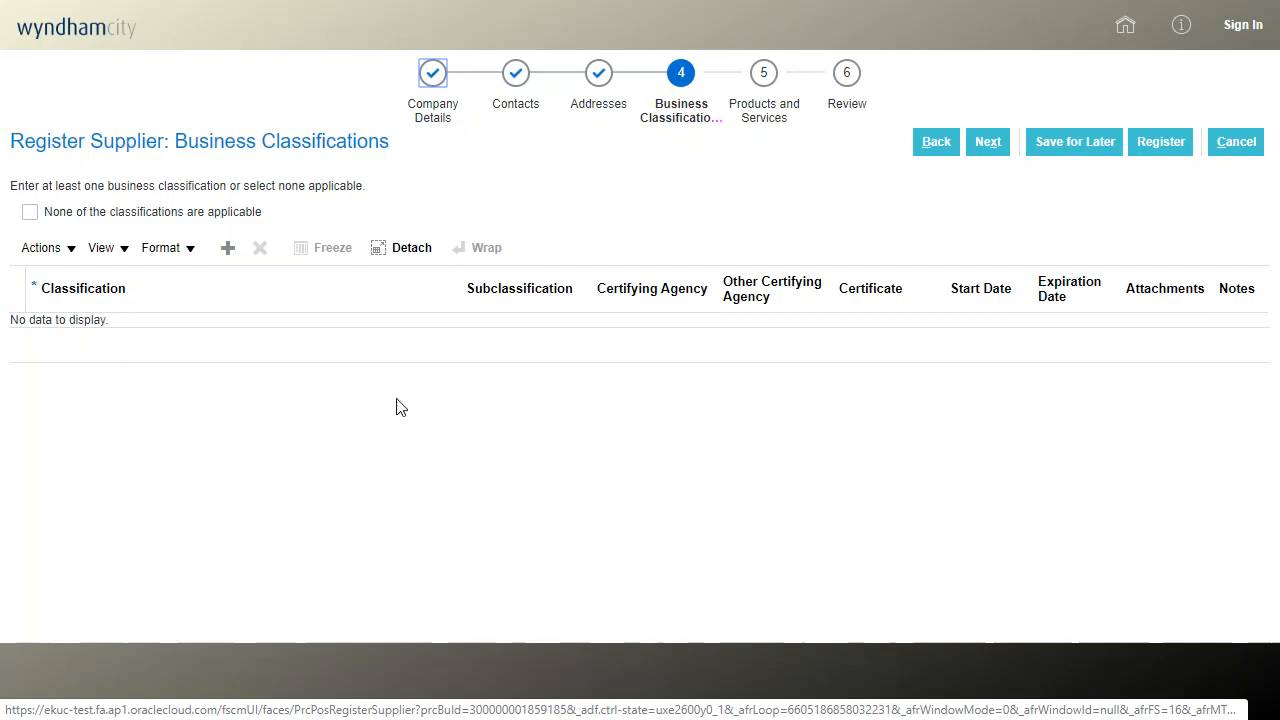
pyautogui.click(68, 257)
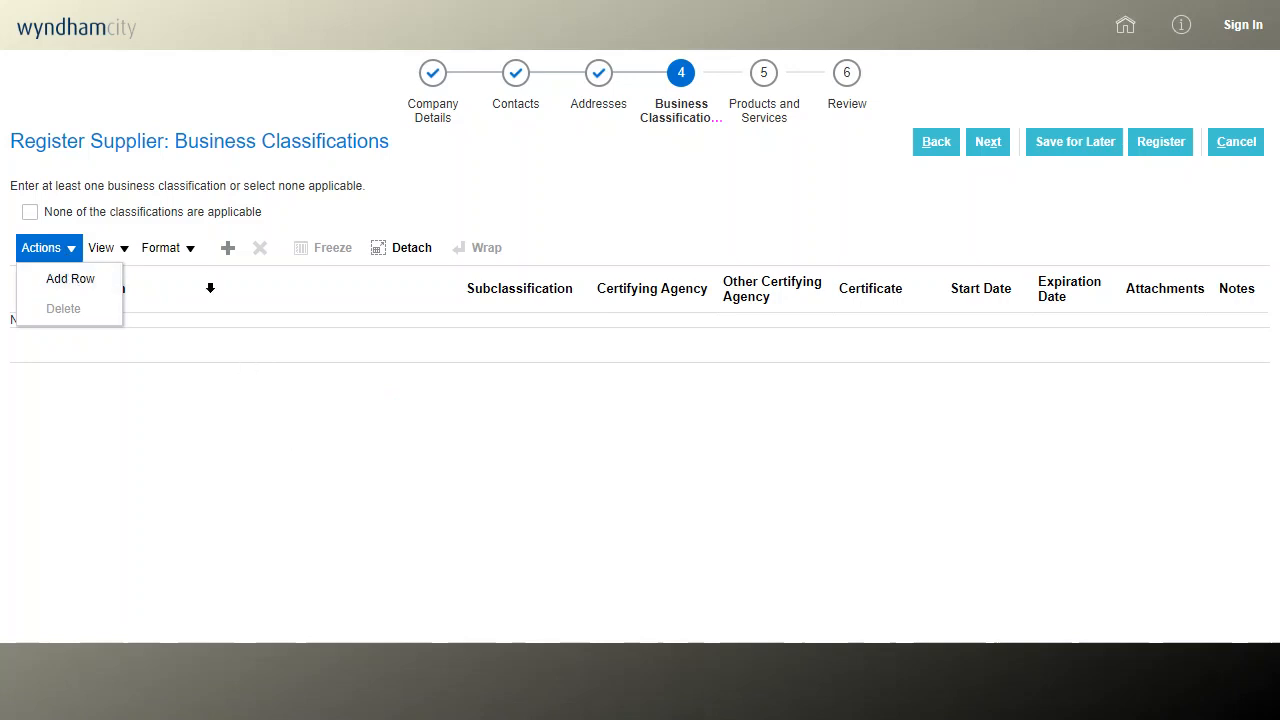
pyautogui.click(242, 418)
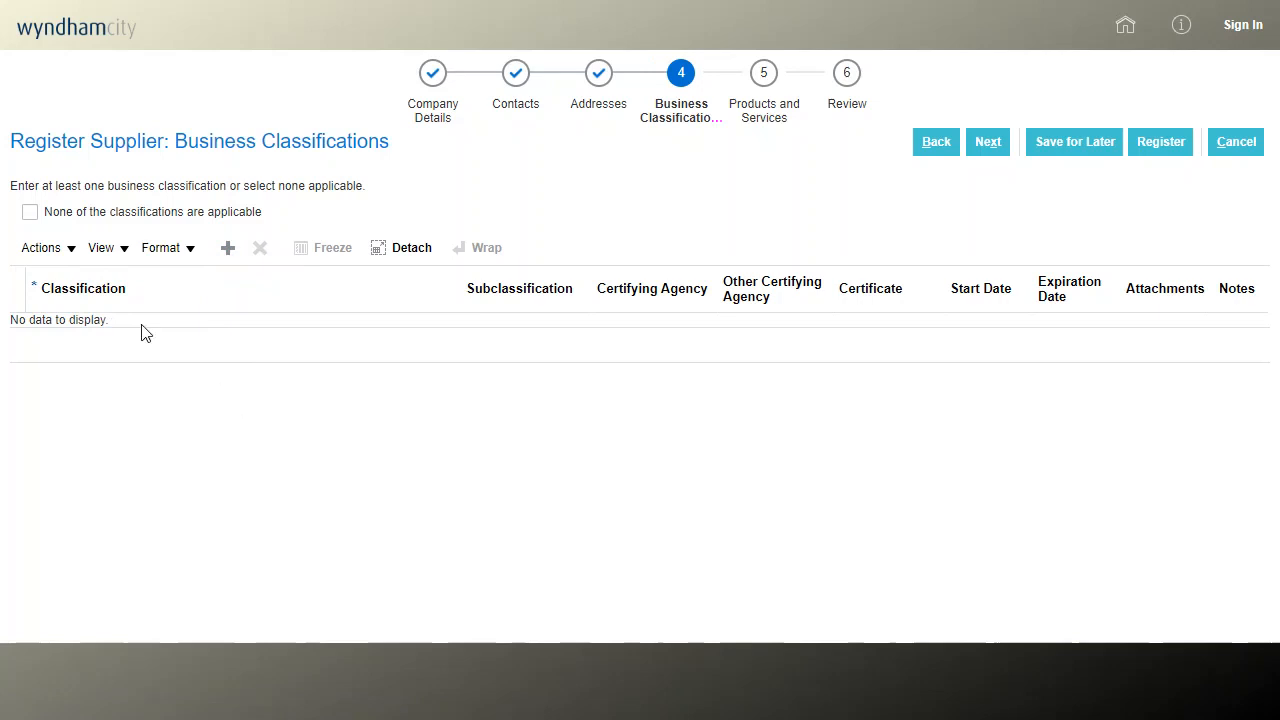
pyautogui.click(28, 216)
pyautogui.click(990, 142)
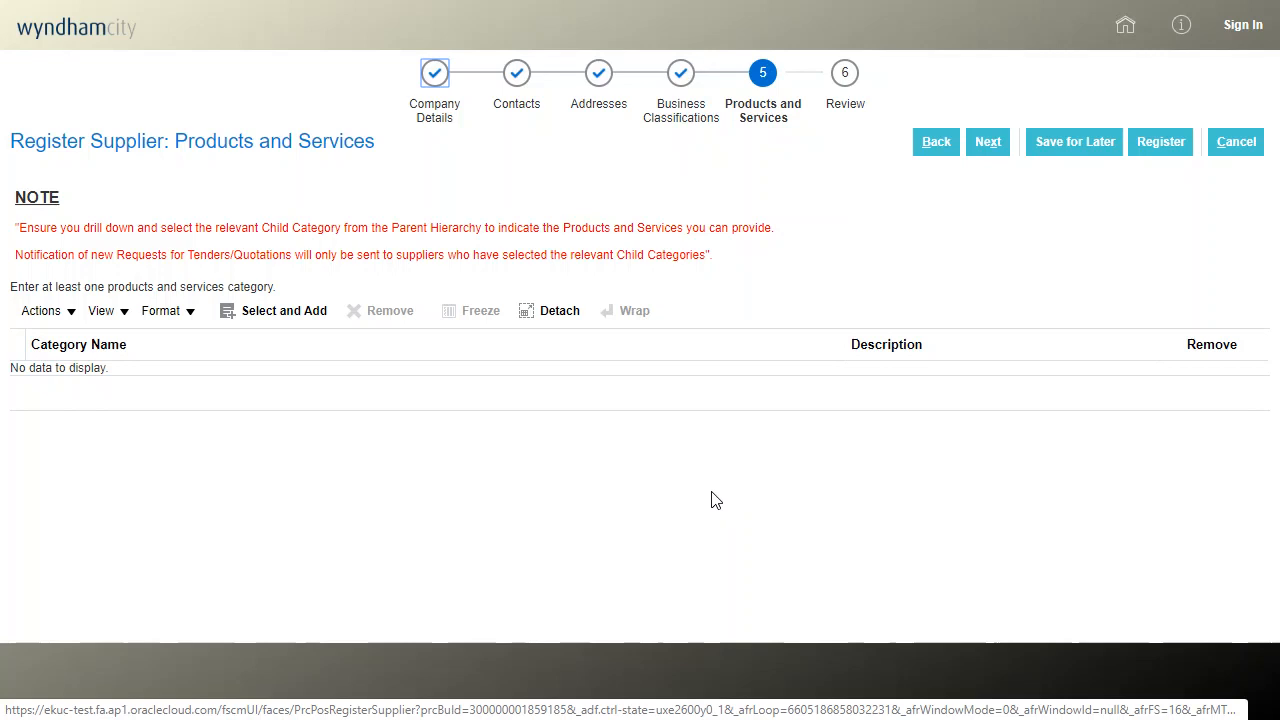
# Add the Advertising and Media child categories Marketing and communication services and Marketing materials and promotional items to the supplier's products and services
pyautogui.click(68, 314)
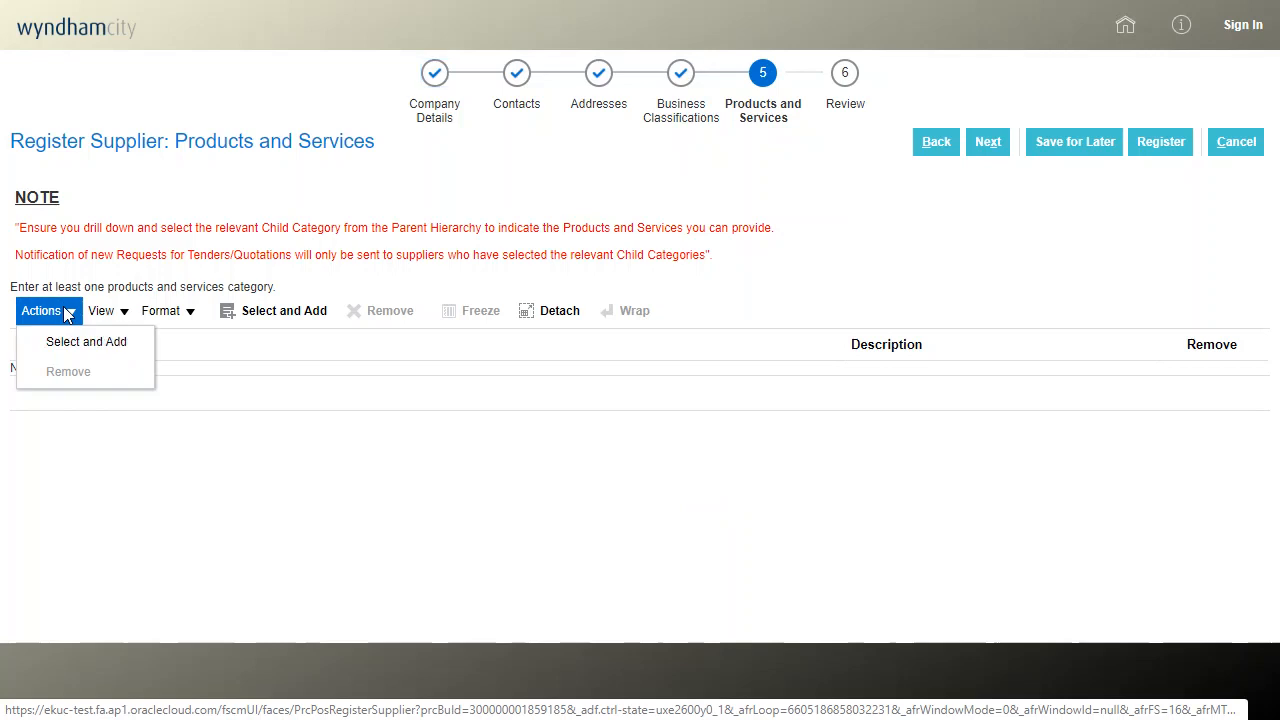
pyautogui.click(78, 346)
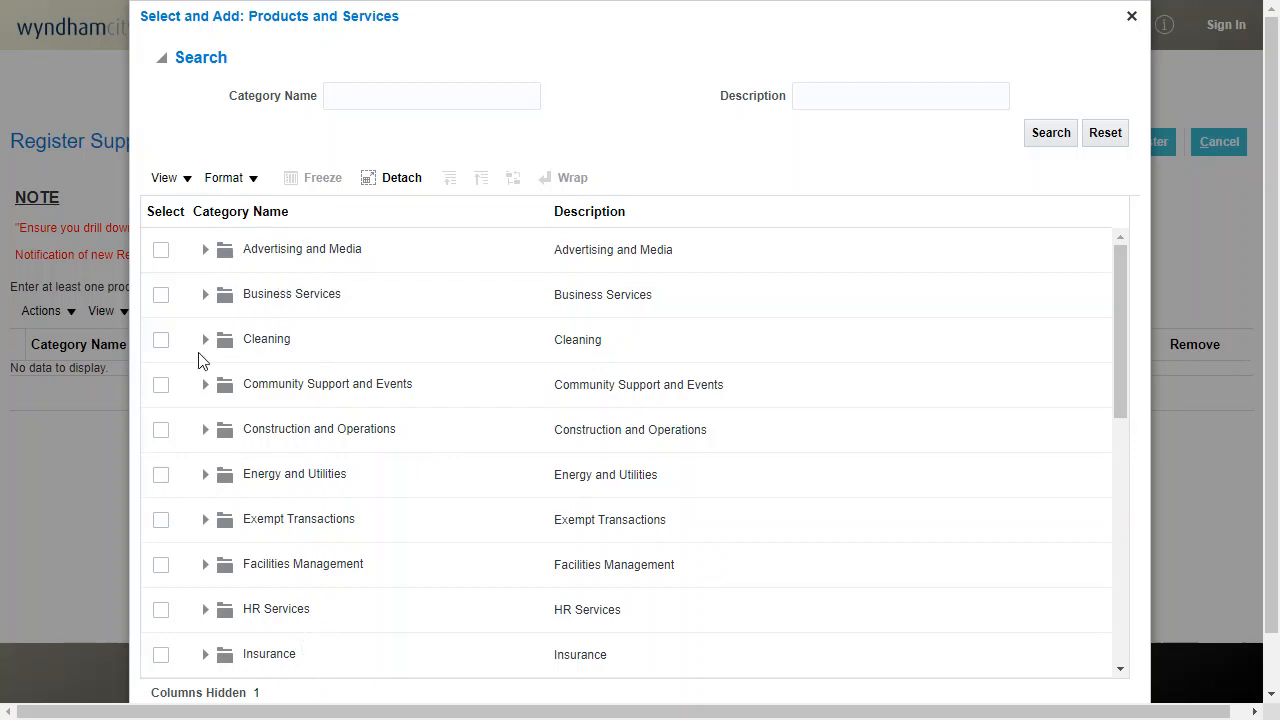
pyautogui.click(205, 251)
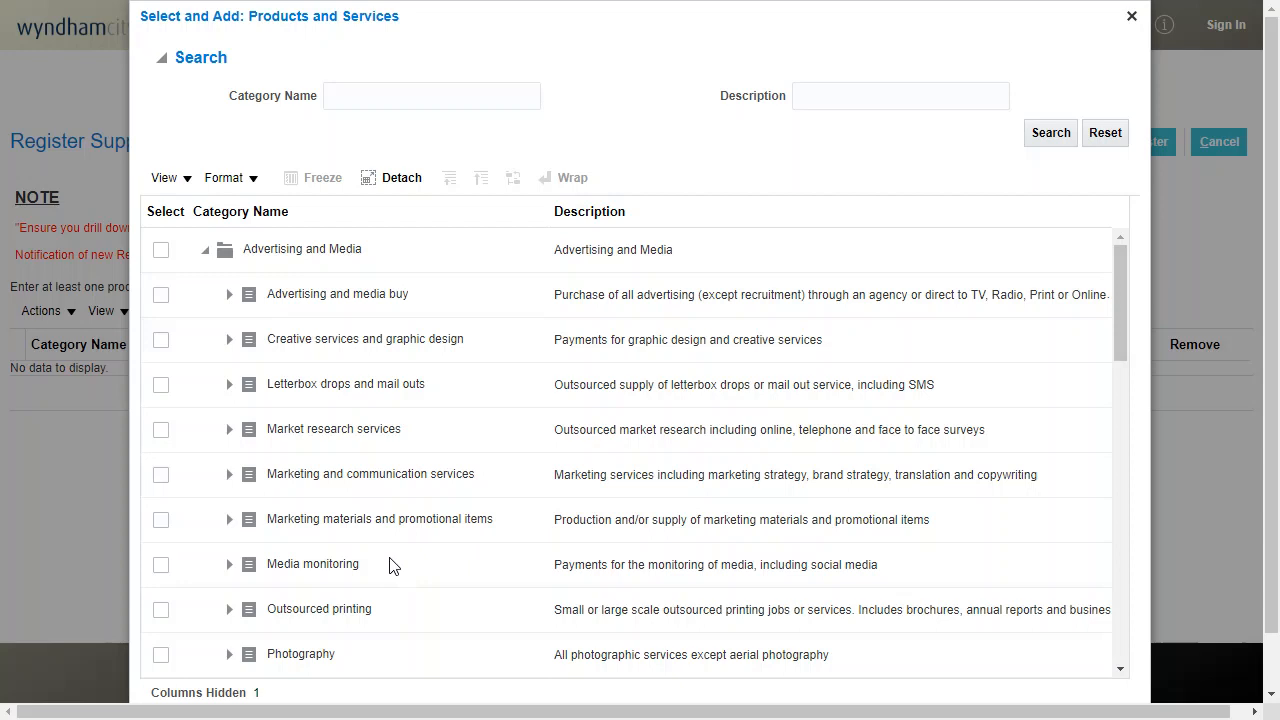
pyautogui.click(229, 476)
pyautogui.click(160, 476)
pyautogui.click(229, 523)
pyautogui.click(161, 524)
pyautogui.scroll(-1, 1202, 567)
pyautogui.click(1063, 679)
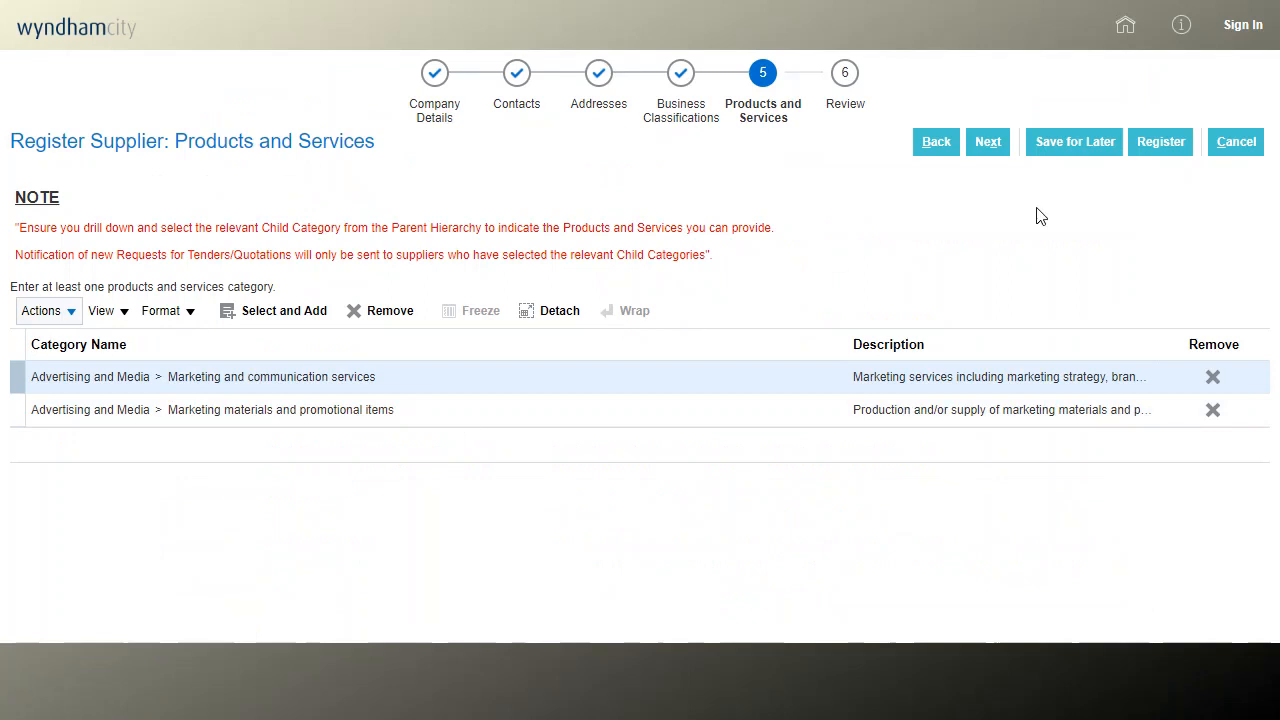
# Review the full supplier registration summary, from company details to products and services, and submit the registration
pyautogui.click(988, 141)
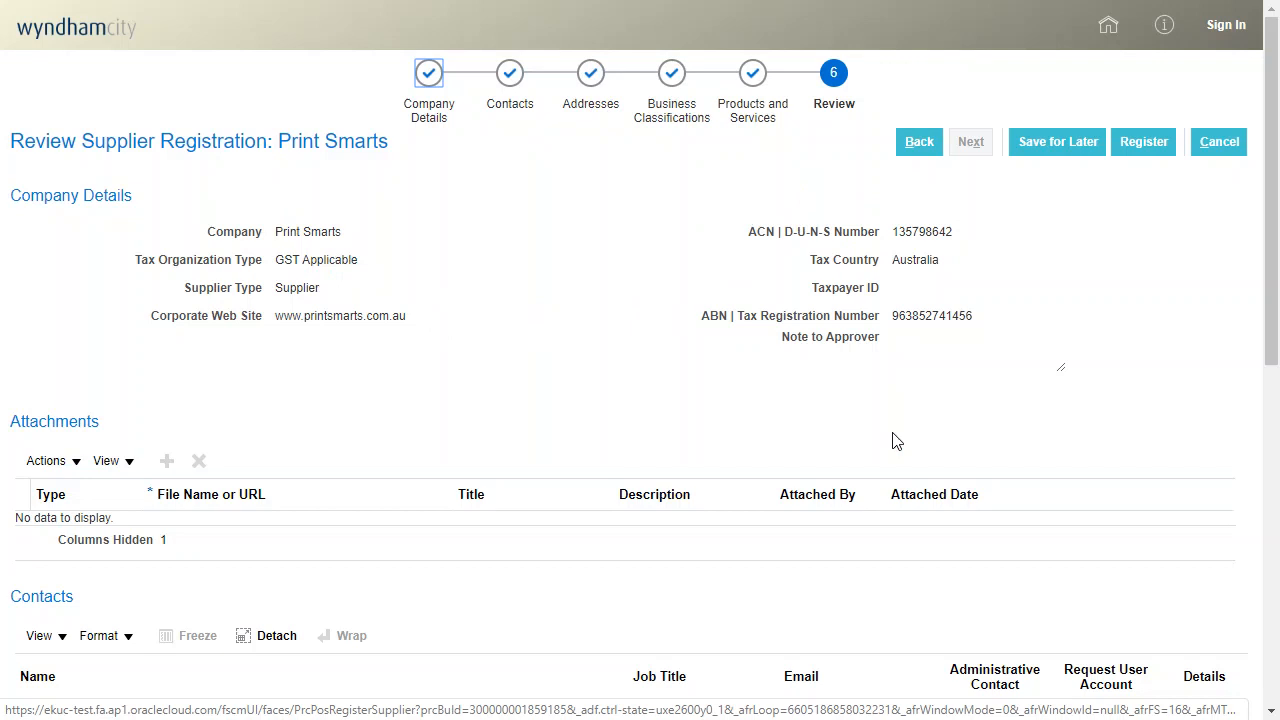
pyautogui.scroll(-2, 885, 330)
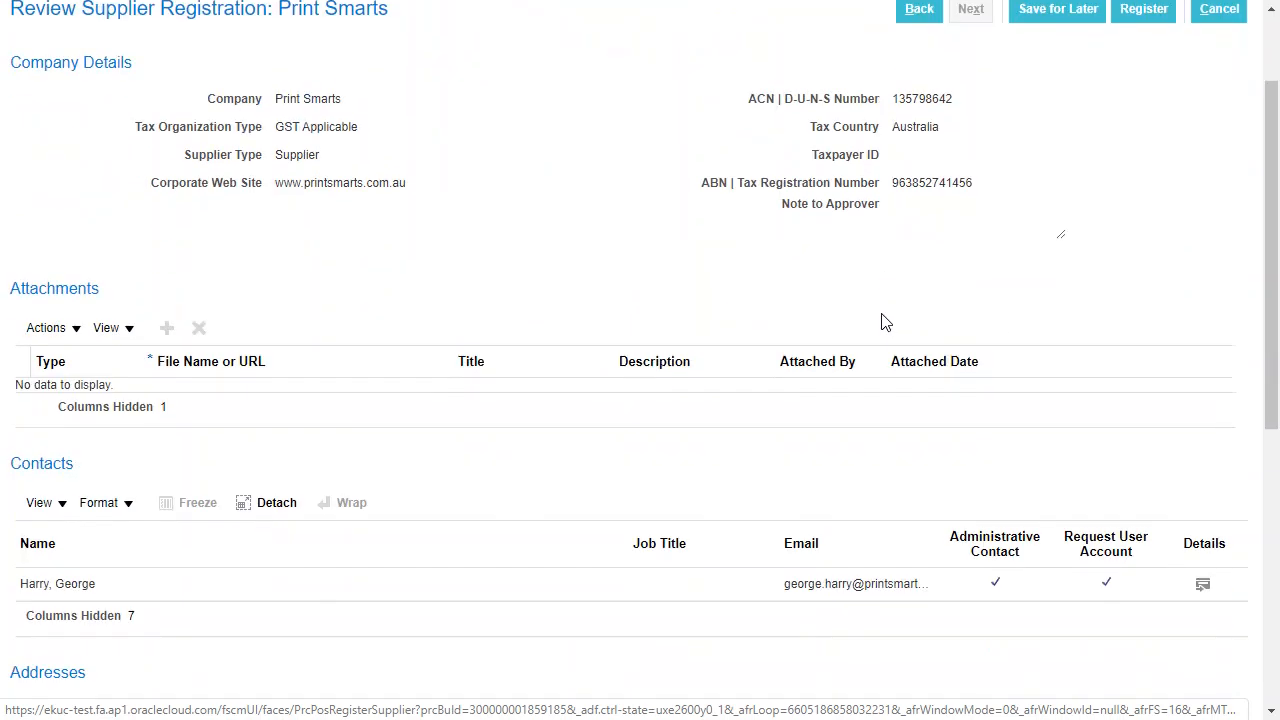
pyautogui.scroll(-4, 143, 350)
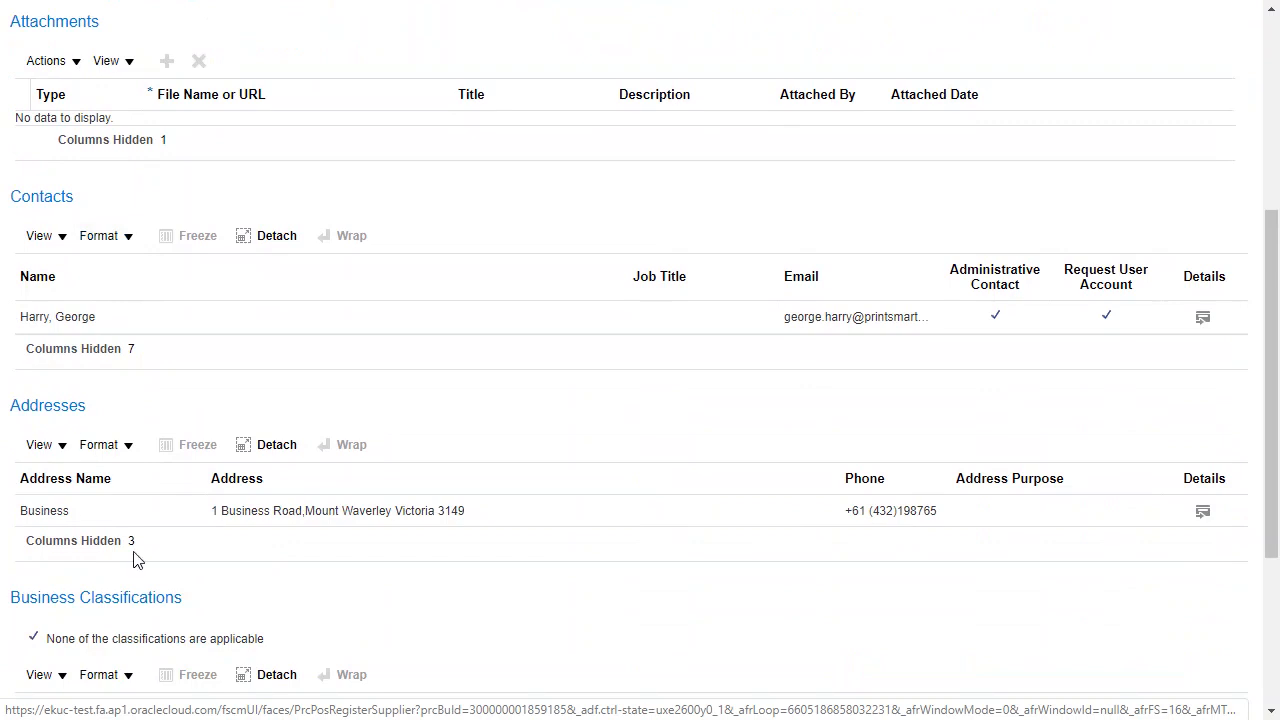
pyautogui.scroll(-4, 251, 483)
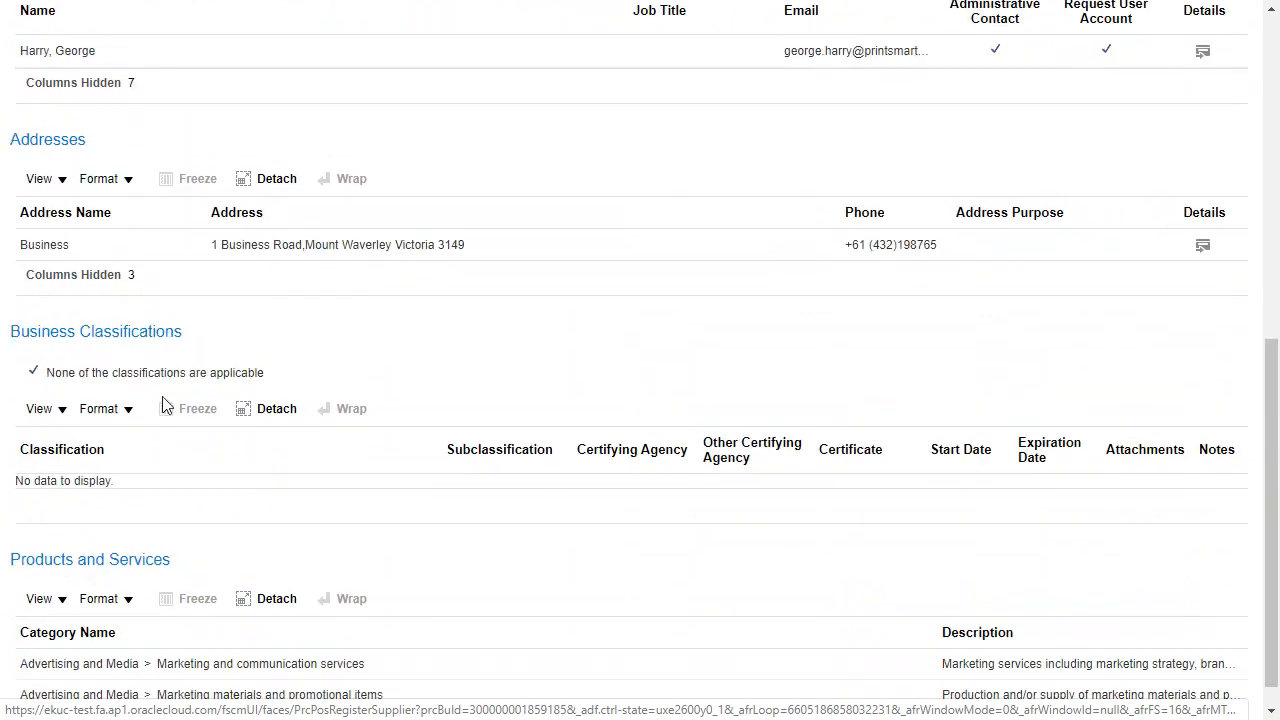
pyautogui.scroll(-1, 363, 534)
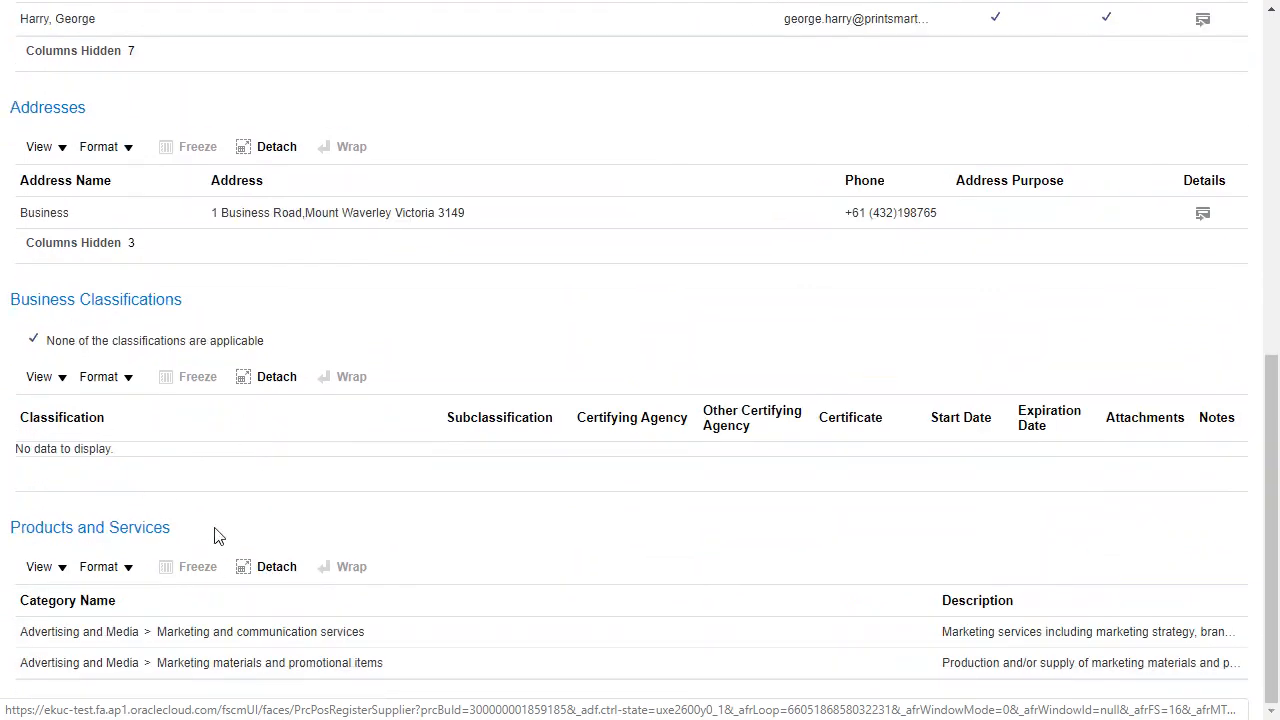
pyautogui.scroll(10, 1194, 512)
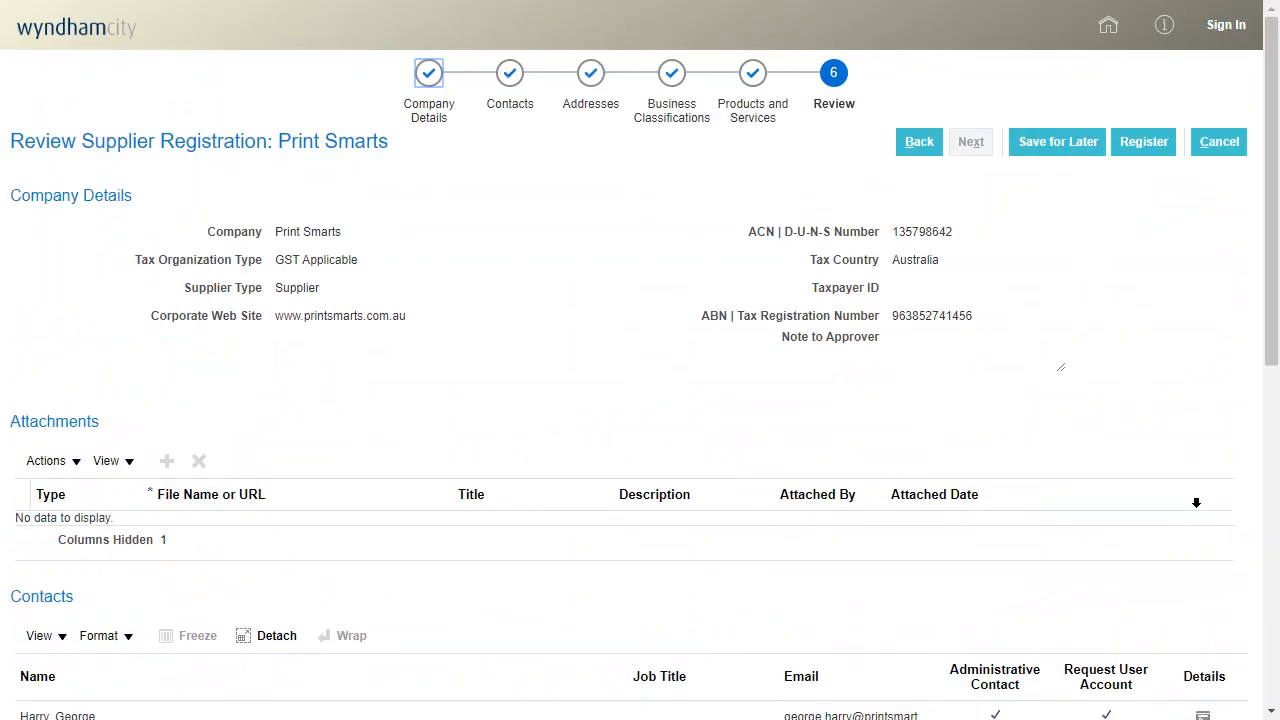
pyautogui.click(1150, 146)
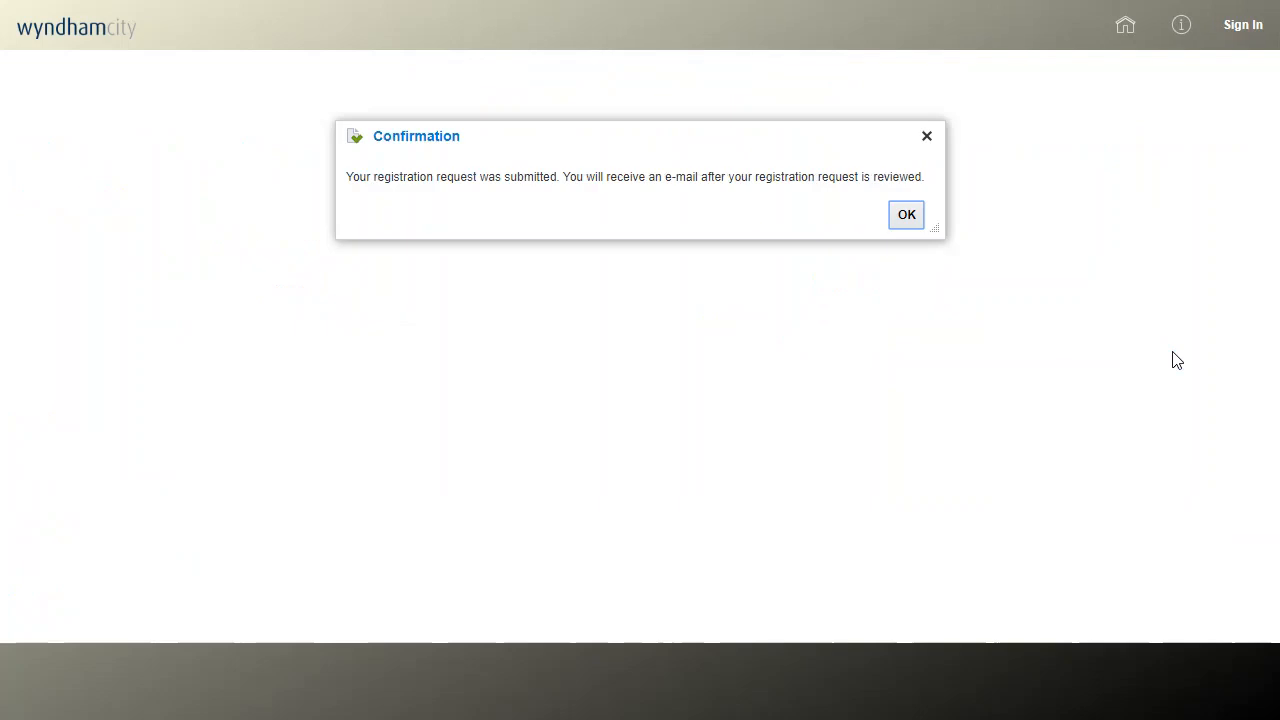